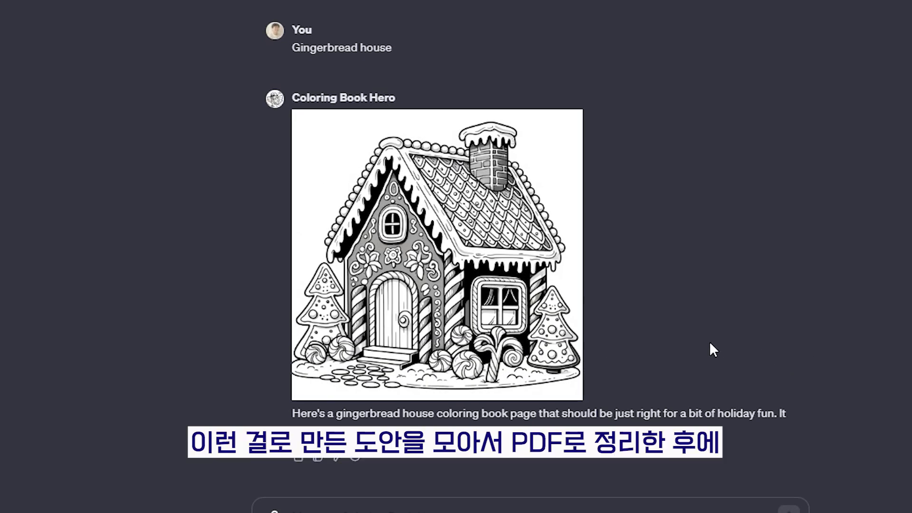
Download the gingerbread house coloring page image generated by Coloring Book Hero
mouse_move(445, 364)
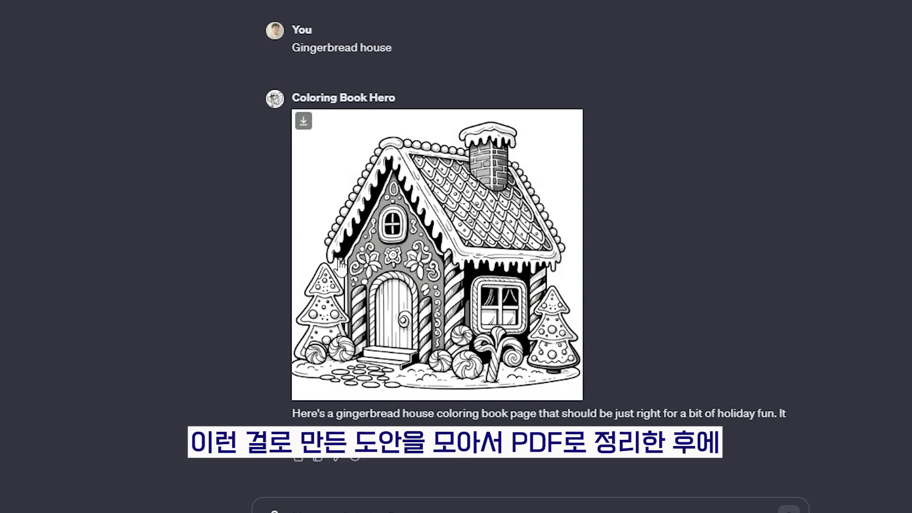
click(301, 124)
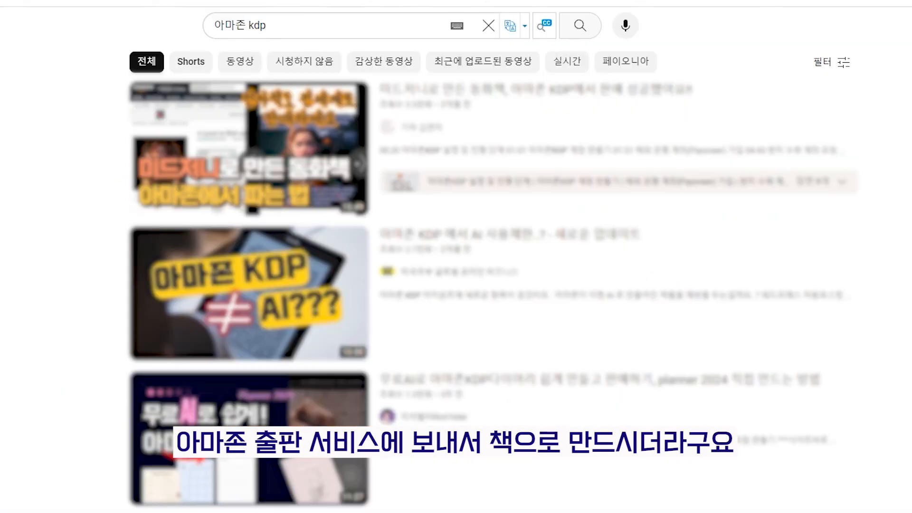
Look through the video results for 아마존 kdp and the saved coloring pages in the ColoringBookHero folder
scroll(492, 277, down, 10)
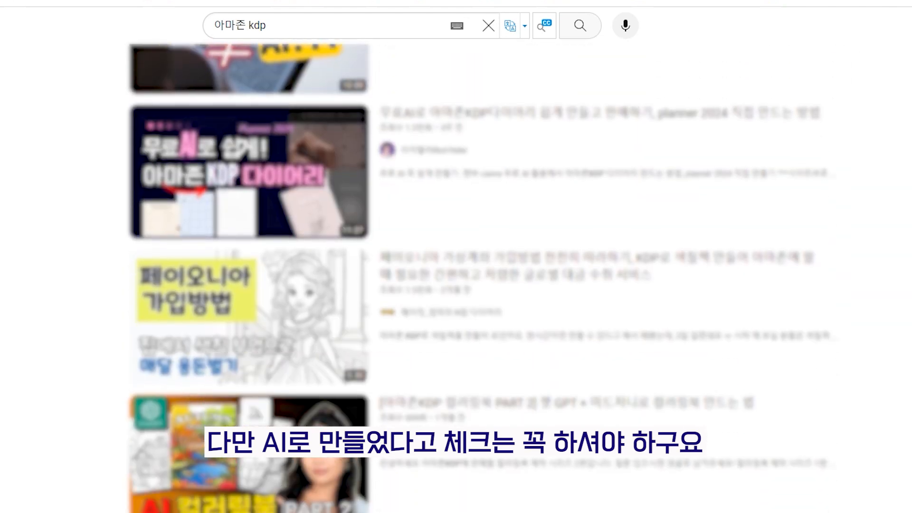
scroll(492, 277, up, 3)
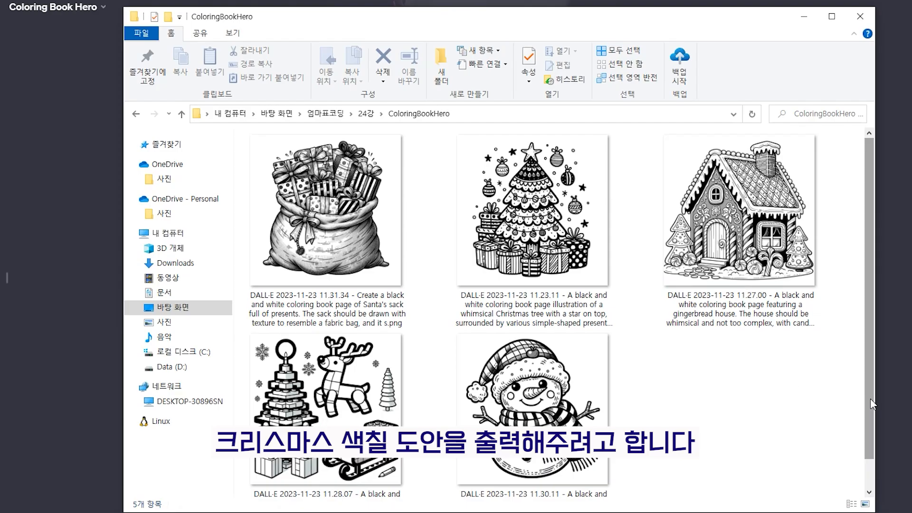
scroll(870, 416, down, 1)
scroll(871, 420, down, 1)
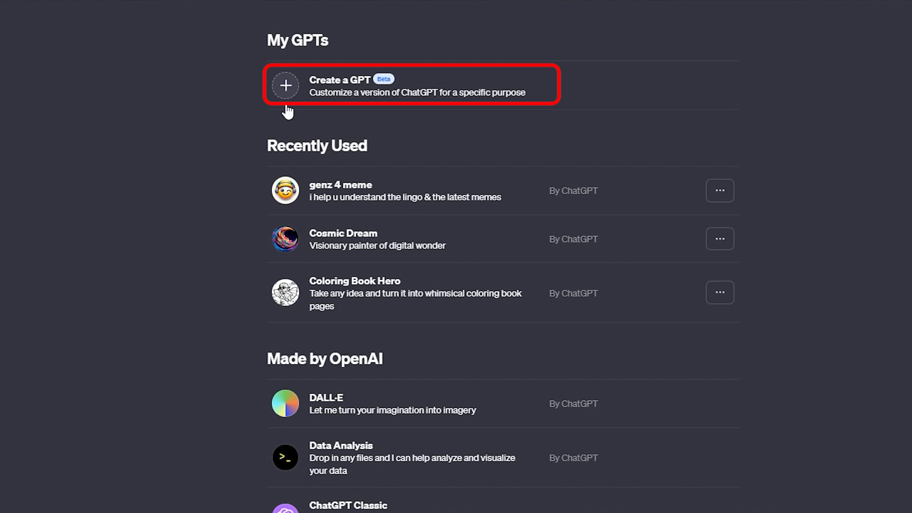
Start creating a new GPT, look over its blank configuration form, and return to the conversational builder to read its example prompts
click(287, 106)
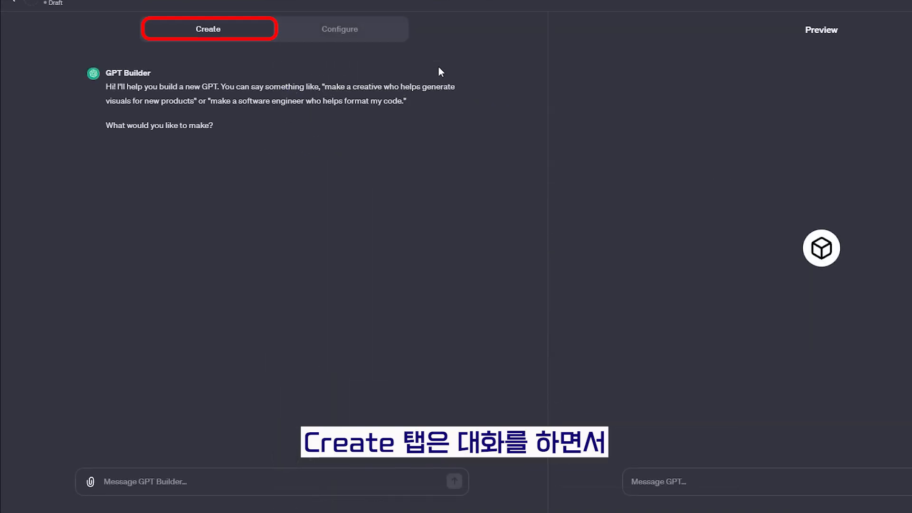
click(307, 27)
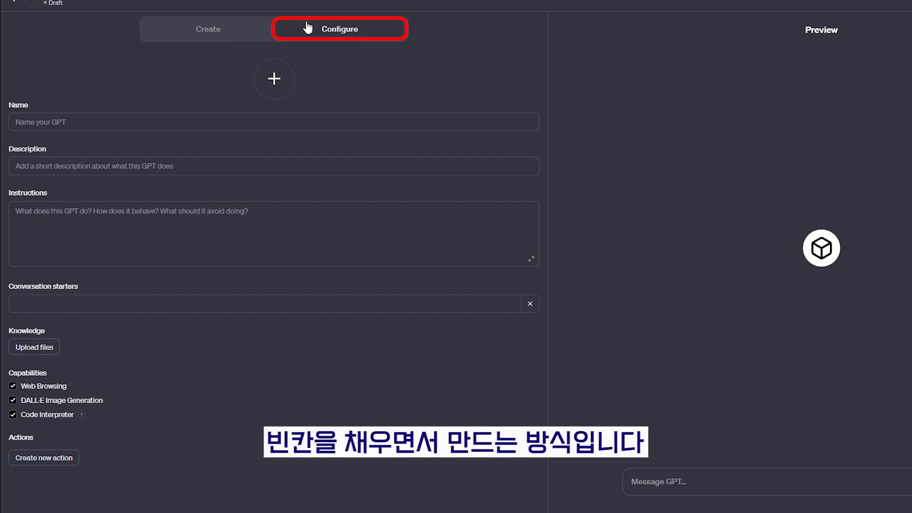
click(254, 35)
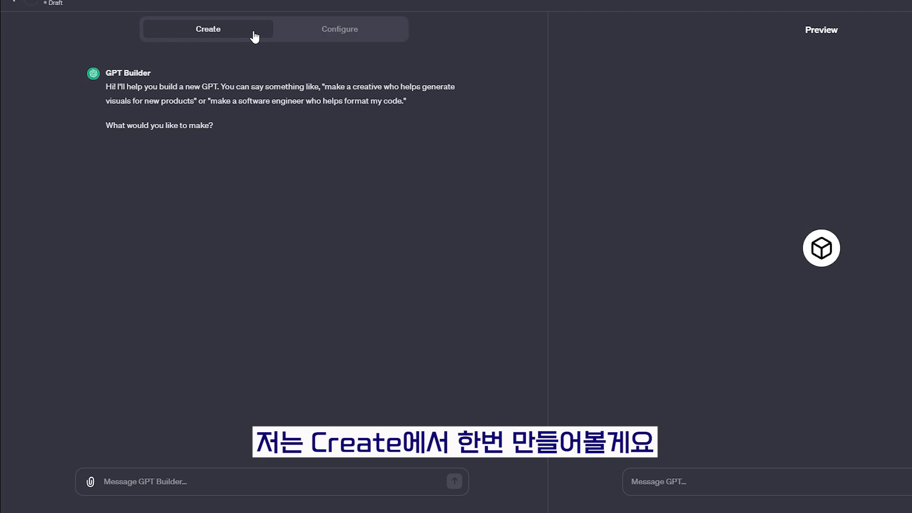
drag(325, 86, 459, 88)
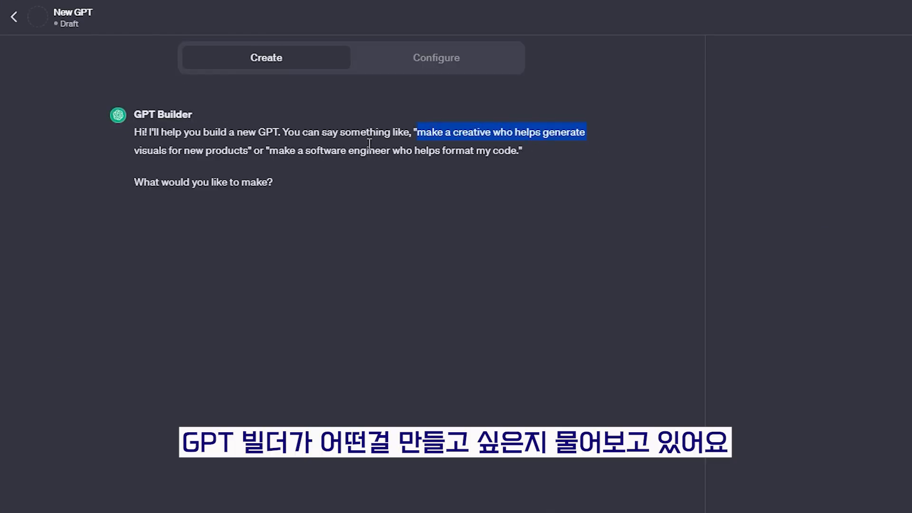
drag(270, 150, 417, 150)
click(419, 175)
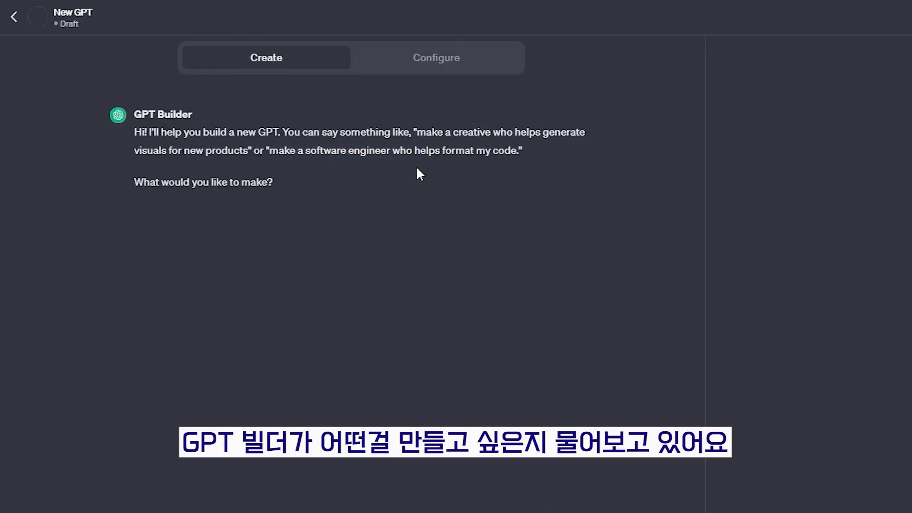
Attach galaxy.pdf and send the builder the request "갤럭시 사용 방법에 대해 물어보면 pdf 파일에 있는 내용 안에서 대답해주는 챗봇을 만들고 싶어."
click(135, 482)
click(563, 249)
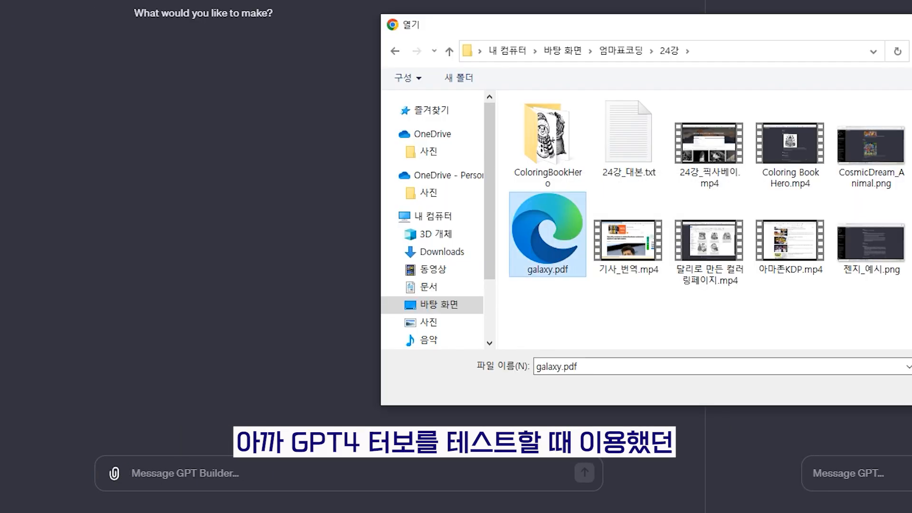
click(911, 382)
click(344, 463)
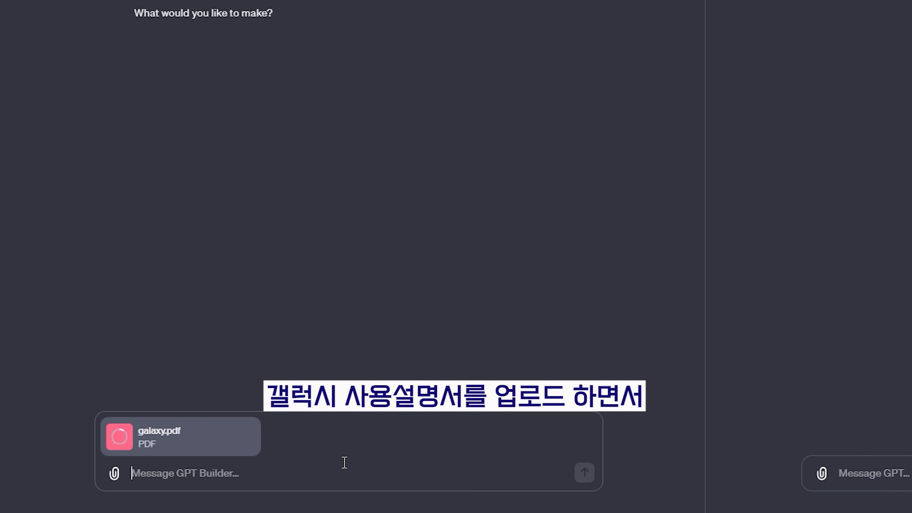
text(갤럭시 사용 방법에 대해 물어보면 pdf 파일에 있는 내용 안에서 대답해주는 챗봇을 만들고 싶어.)
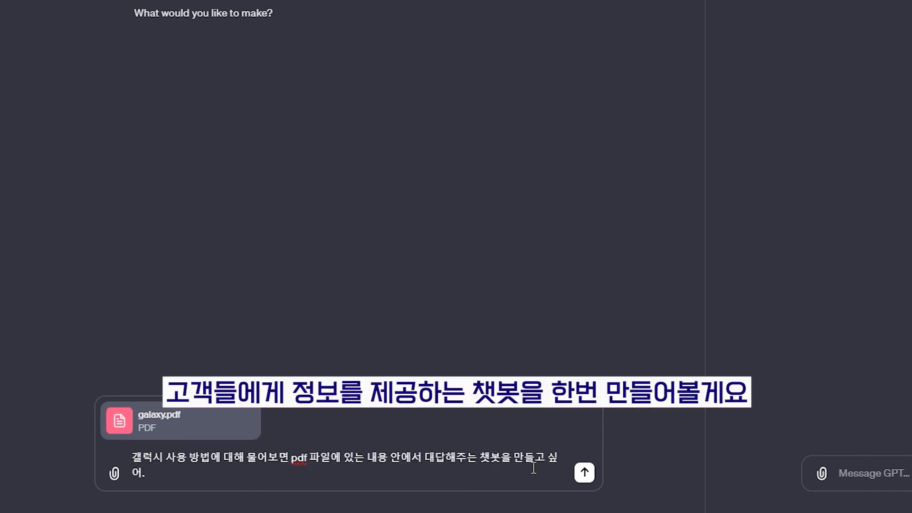
click(584, 474)
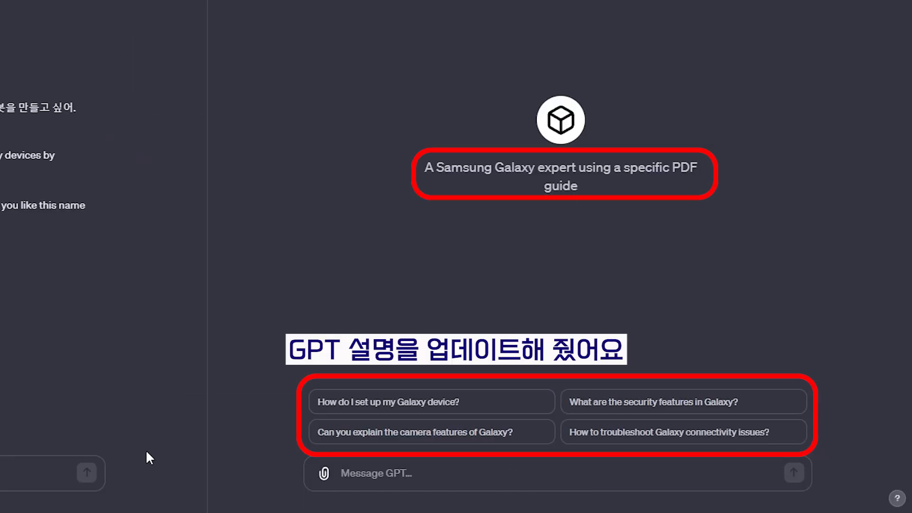
Answer the builder's name suggestion with "갤럭시 가이드"로 바꿔줘 so the GPT gets that Korean name
drag(185, 209, 569, 212)
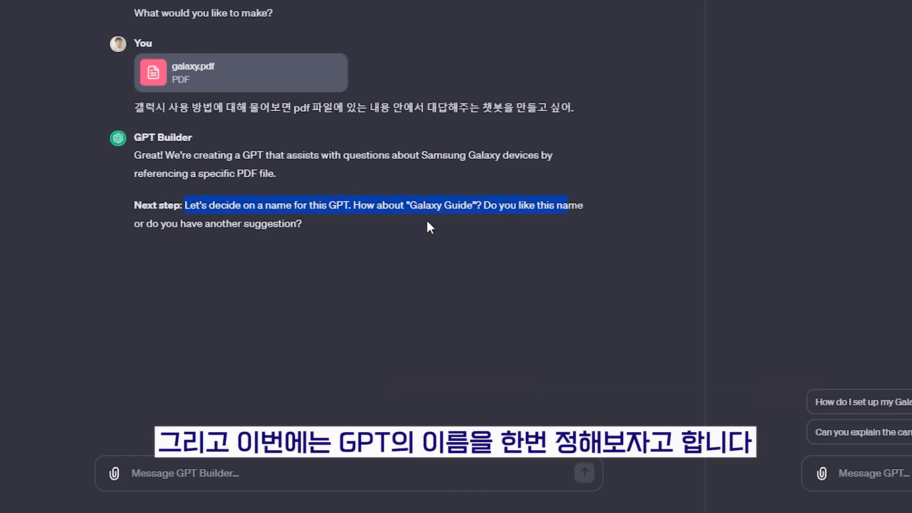
click(398, 234)
click(247, 478)
text("갤)
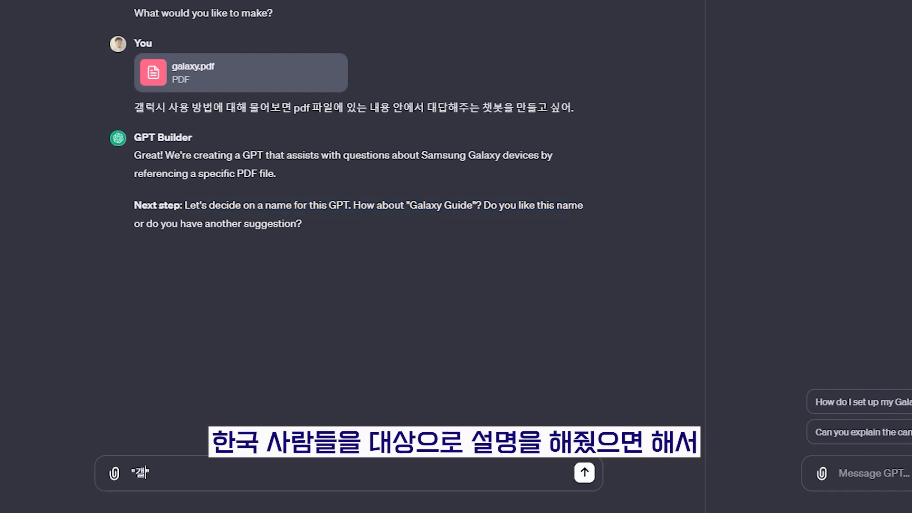
text(럭시 가이ㄷ"로 바꿔줘)
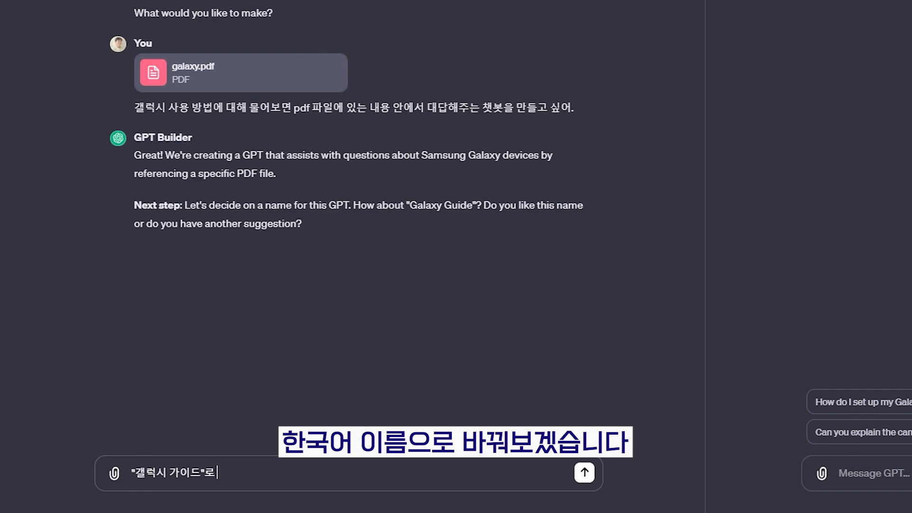
key(Return)
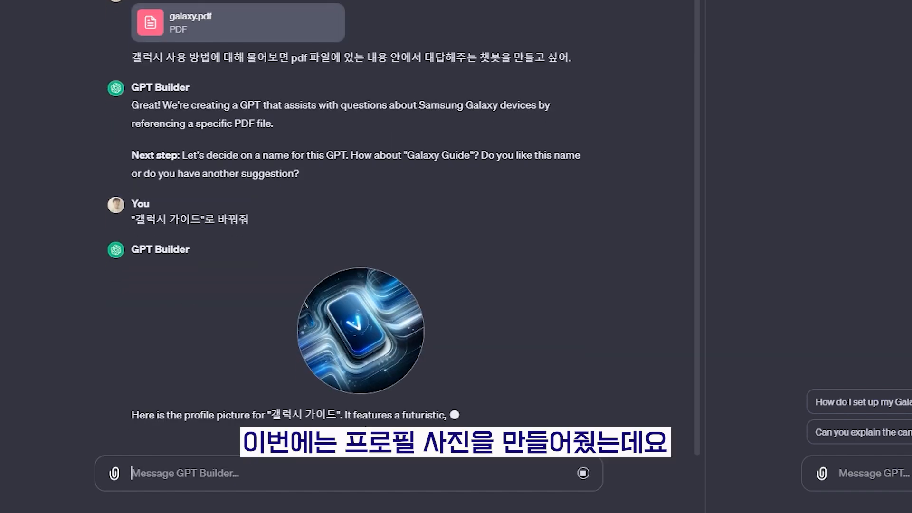
Ask for the word "galaxy" on the device in the profile picture, and approve the new version with "오 정말 마음에 들어. 이대로 진행해줘"
click(353, 460)
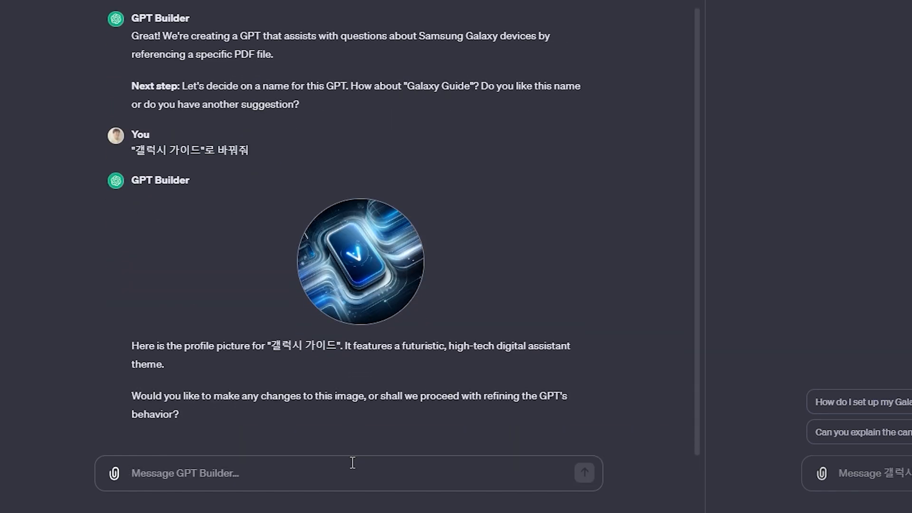
text("")
key(Left)
text(galaxy)
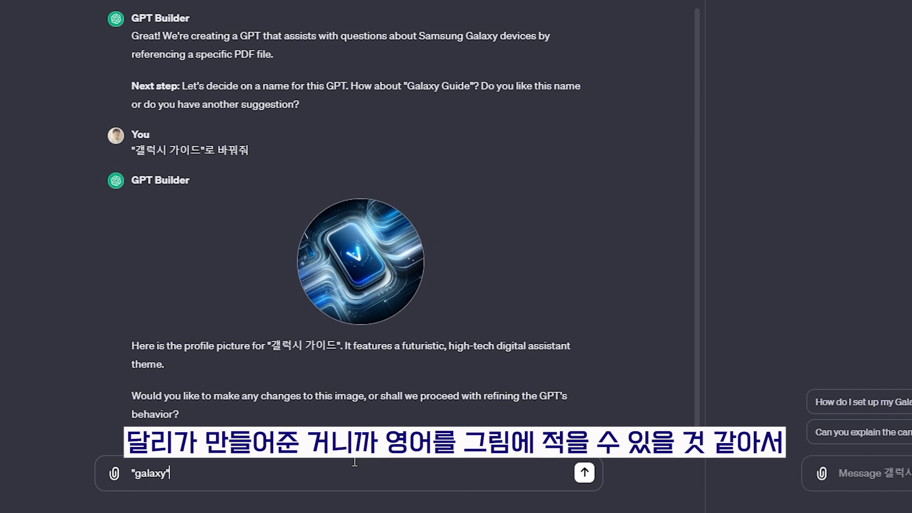
text( 글자가 데)
text(바이스 위에 써져있으면 좋겠어)
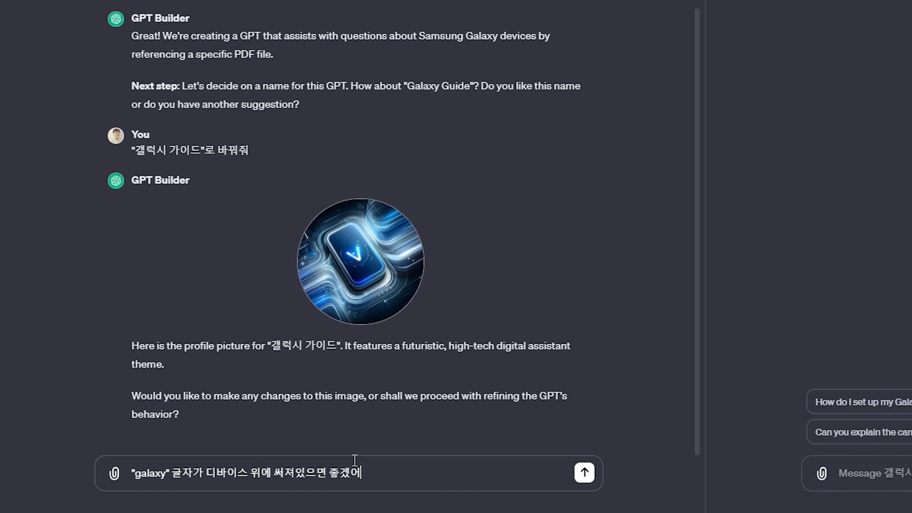
key(Return)
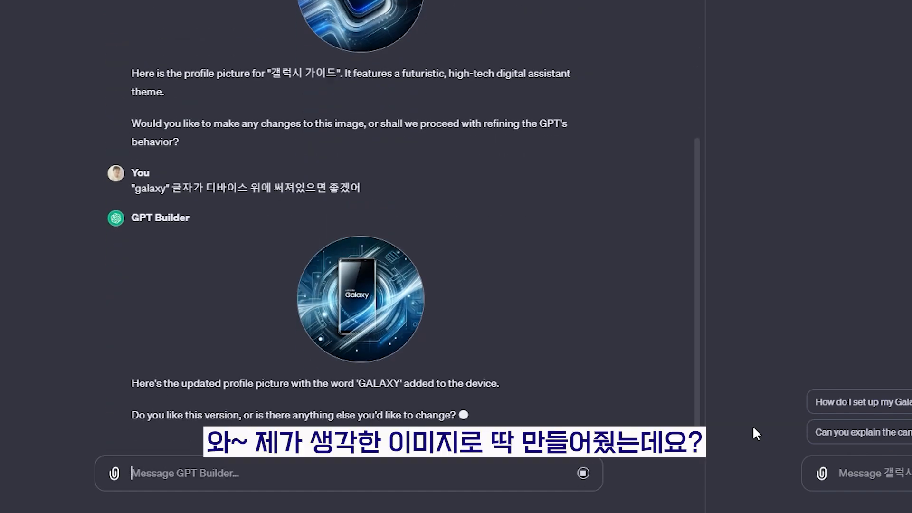
text(오 정말 마음에 들어. 이대로 진행해줘)
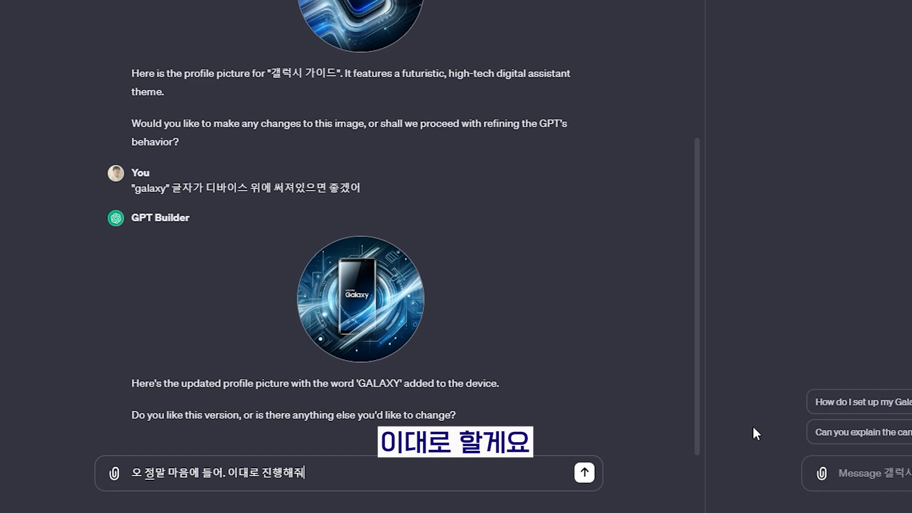
key(Return)
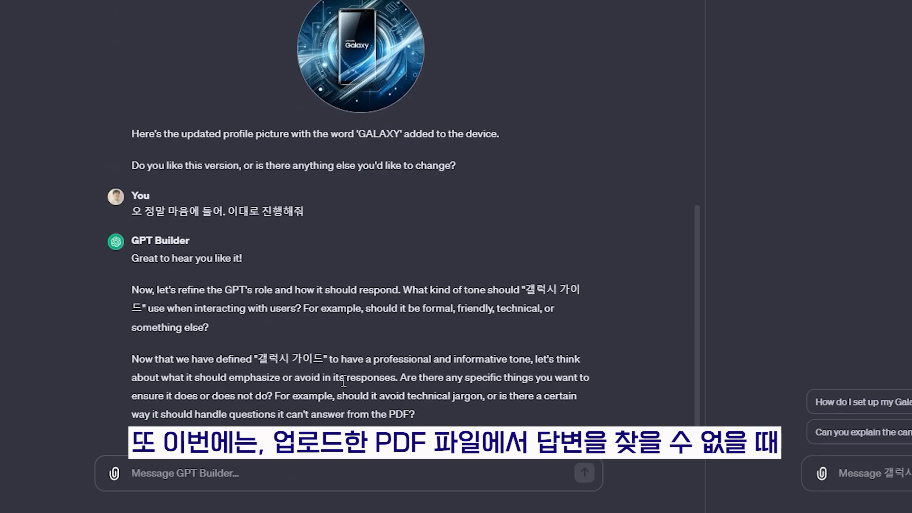
Tell the builder in Korean to apologize and refer customers to a Samsung mobile service center or customer center when the PDF has no answer
drag(407, 377, 590, 377)
drag(489, 397, 577, 396)
drag(139, 414, 354, 414)
click(416, 418)
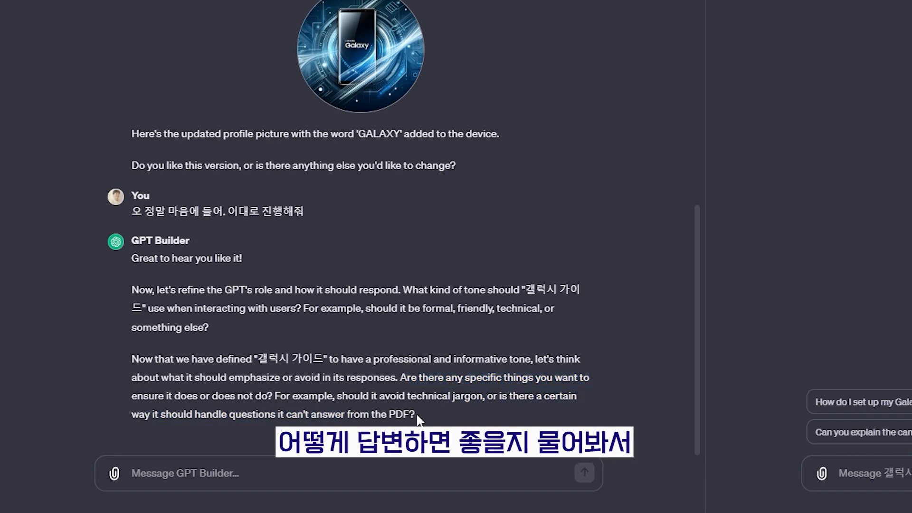
click(161, 475)
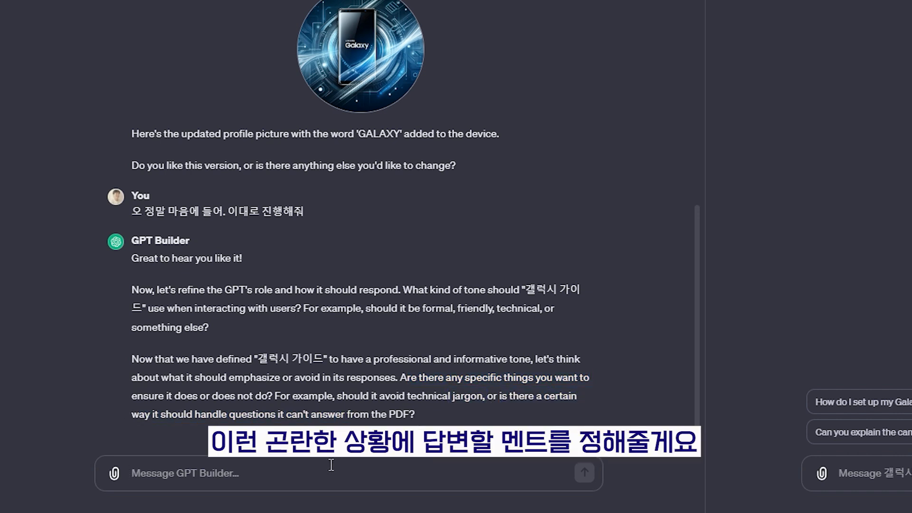
text(만약 PDF 파일에서 답변을 찾을 수 없다면, "죄송합니다. 문의하신 내용은 갤럭시 공식 사용설명서에서 찾을 수 없습니다. 가까운 삼성 모바일 서비스 센터에 내방해주시거나, 고객센터로 전화해주시기 바랍니다.")
text(라고 답변해줘.)
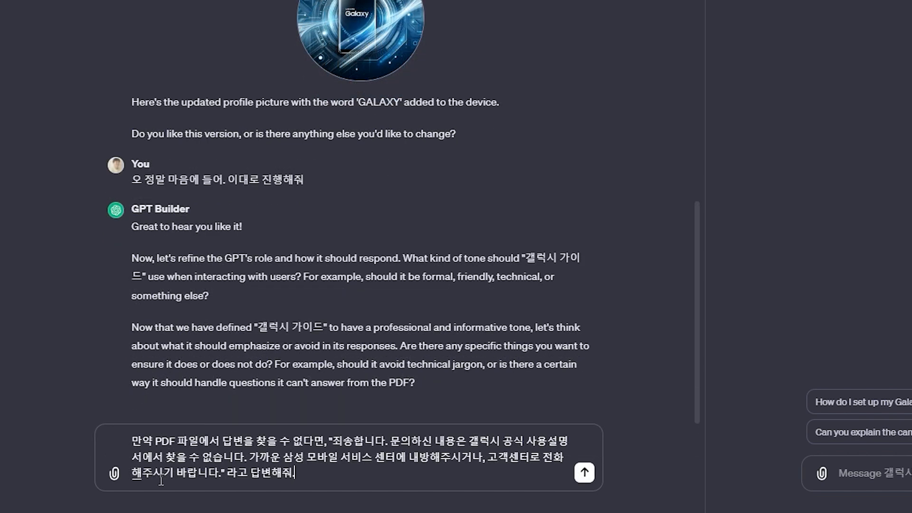
key(Return)
Ask the builder in Korean what response style it recommends, and request that the conversation starters be translated into Korean and set again
text(잘 모르겠어.)
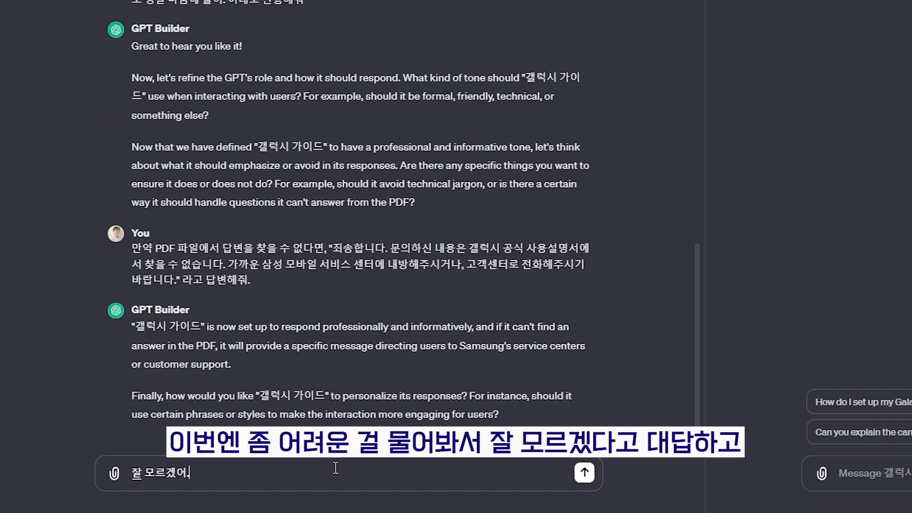
text( 어떻게 하는게 좋을까?)
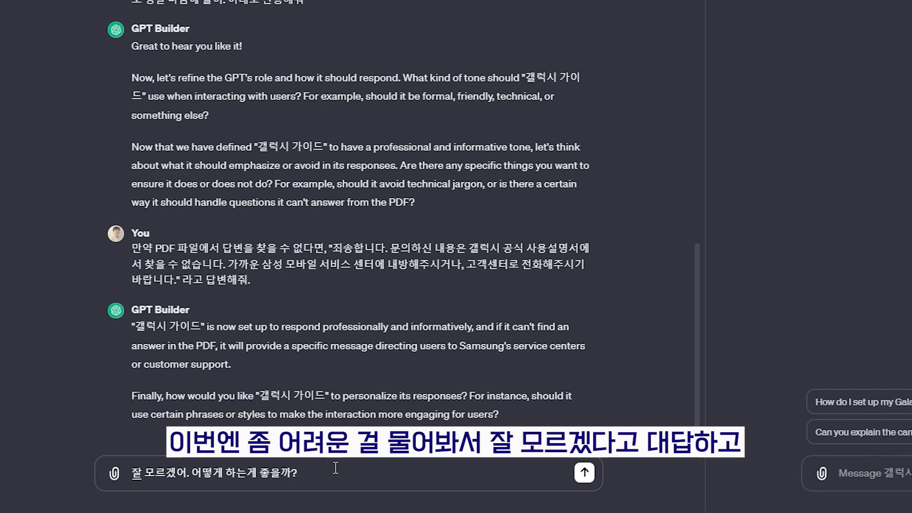
click(406, 29)
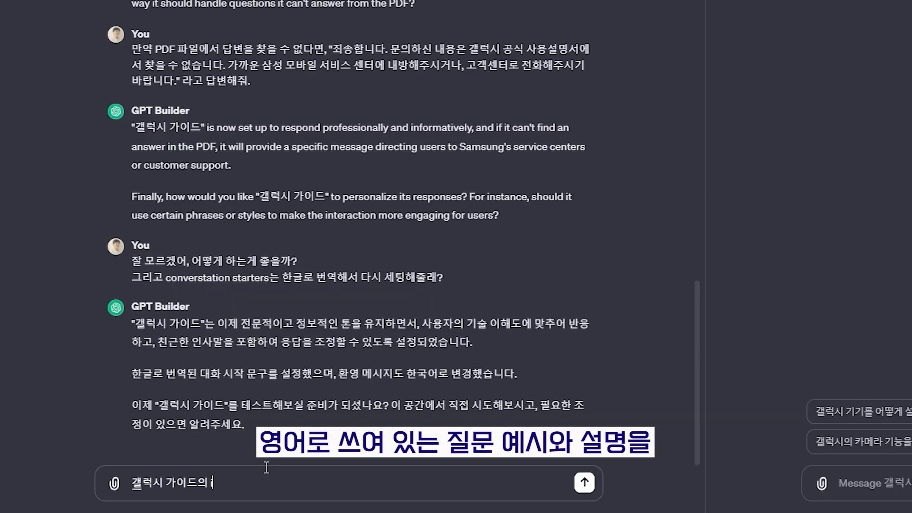
Send the message "갤럭시 가이드의 instruction과 description도 한국어로 번역해서 적어줘, 그다음 테스트 해볼게"
text(instruction과 description도 한국어로 번역해서 적어줘)
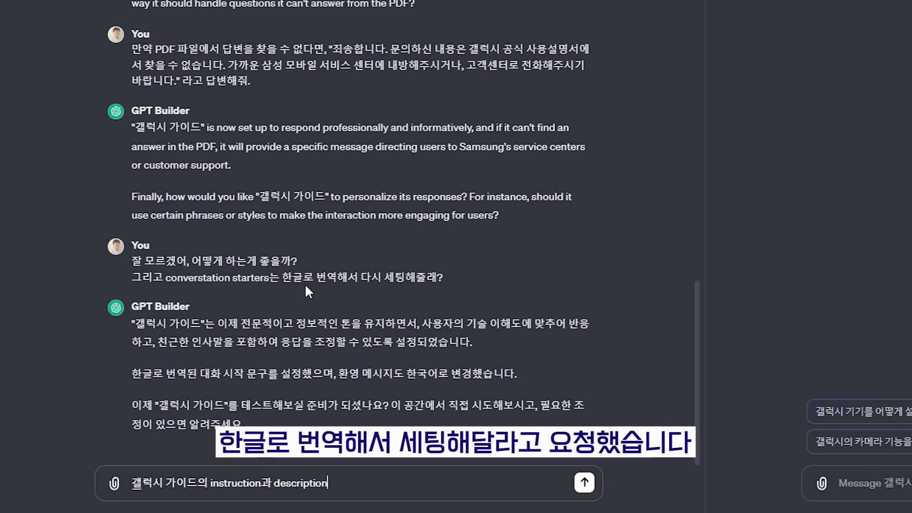
text(, 그다음 테스트 해볼게)
key(Return)
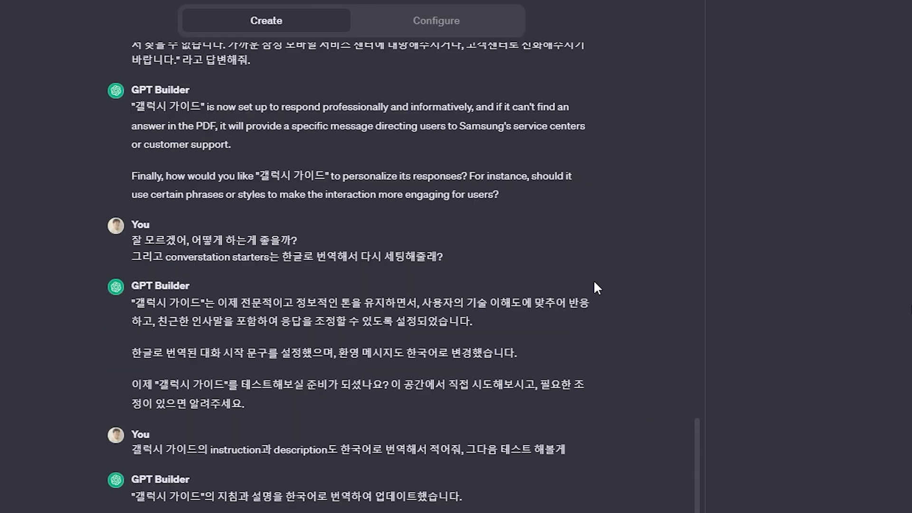
Turn off DALL·E Image Generation and Code Interpreter in the GPT's capabilities, keeping only Web Browsing enabled
click(455, 32)
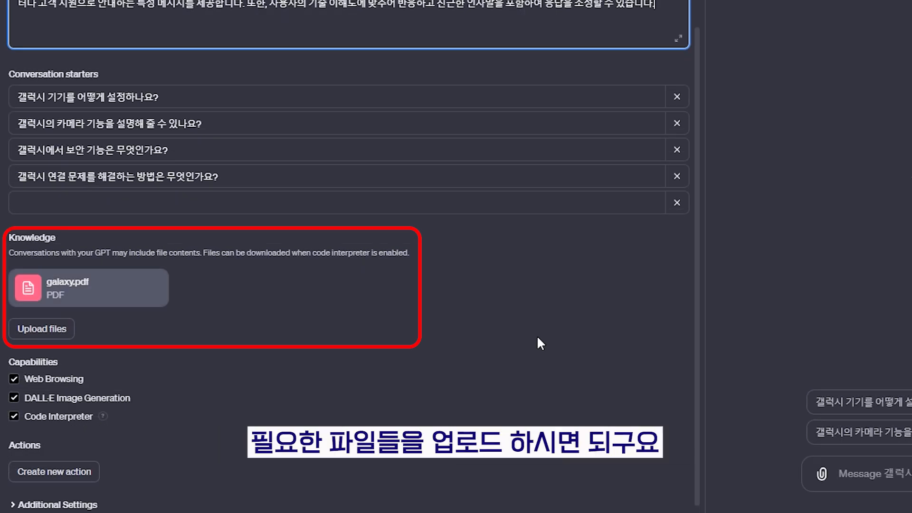
scroll(325, 334, down, 1)
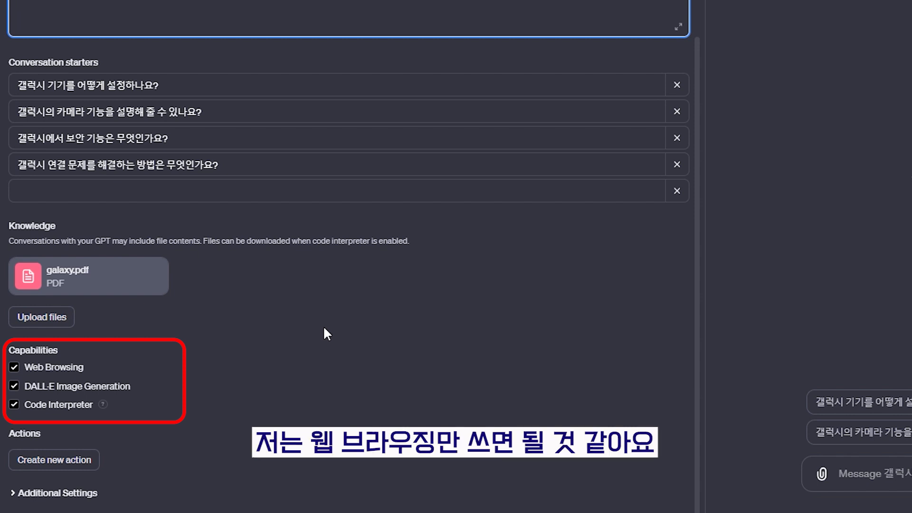
click(14, 386)
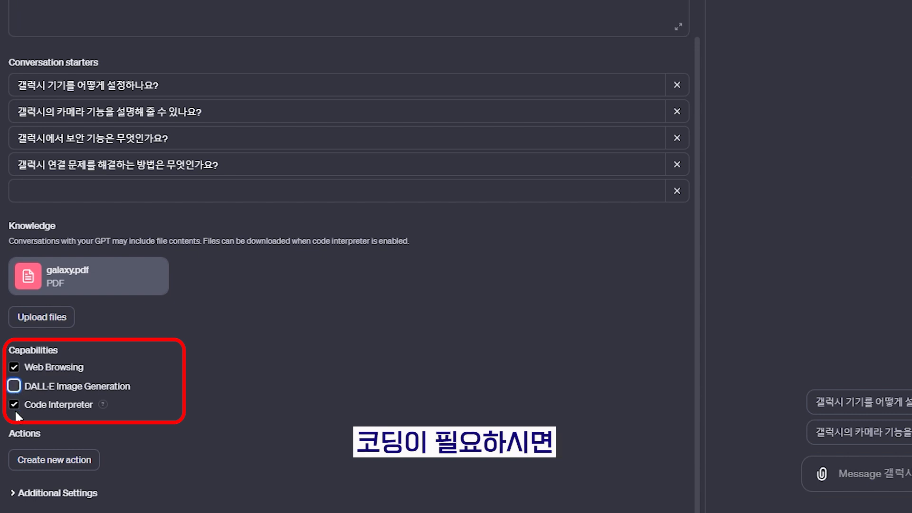
click(15, 406)
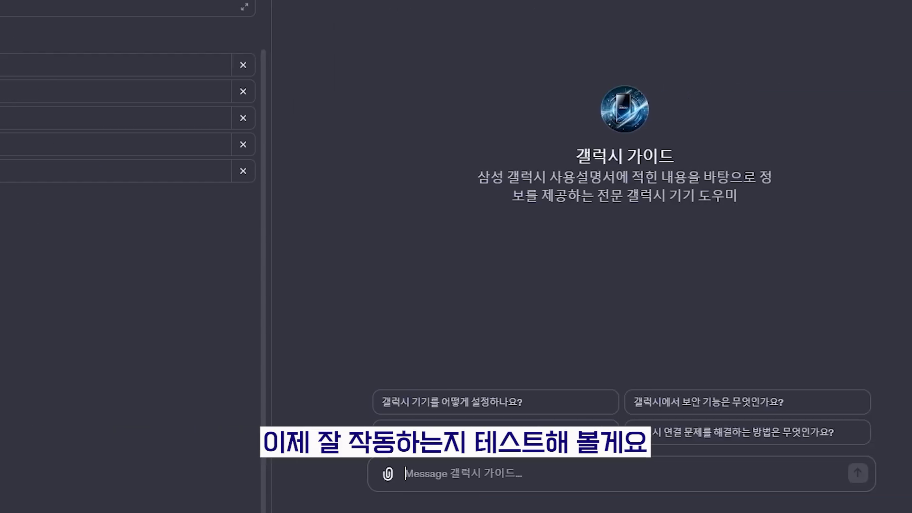
Ask the preview chat in Korean about the Galaxy's initial setup, and check the manual's 제품 초기 설정 and 삼성 계정 sections
text(갤럭시의 초기 세팅에)
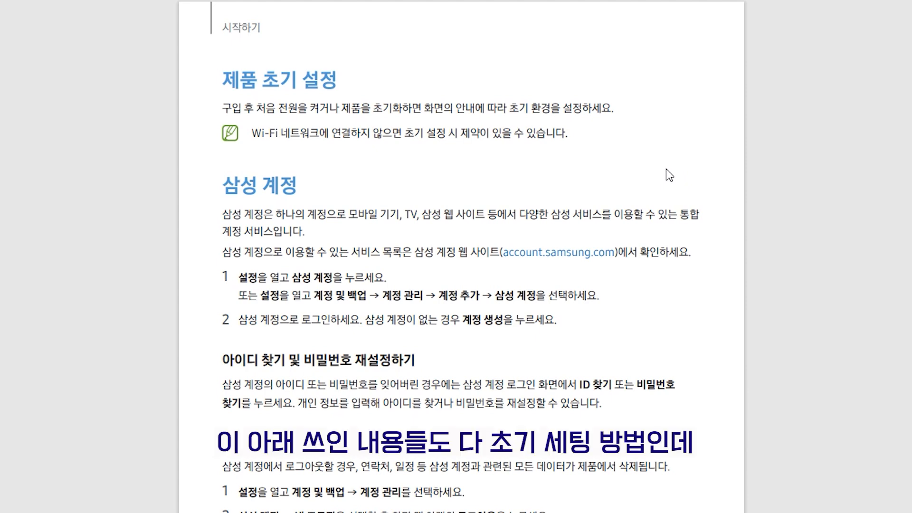
scroll(798, 205, down, 2)
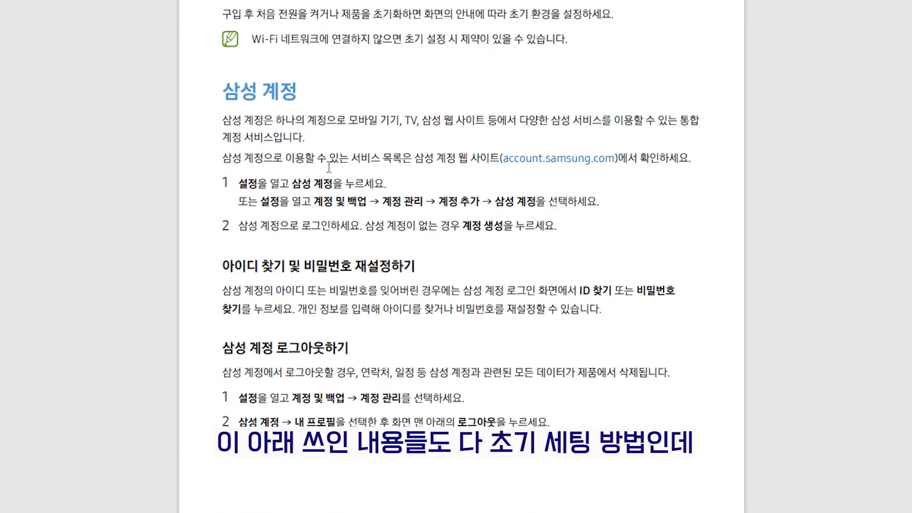
scroll(893, 273, up, 2)
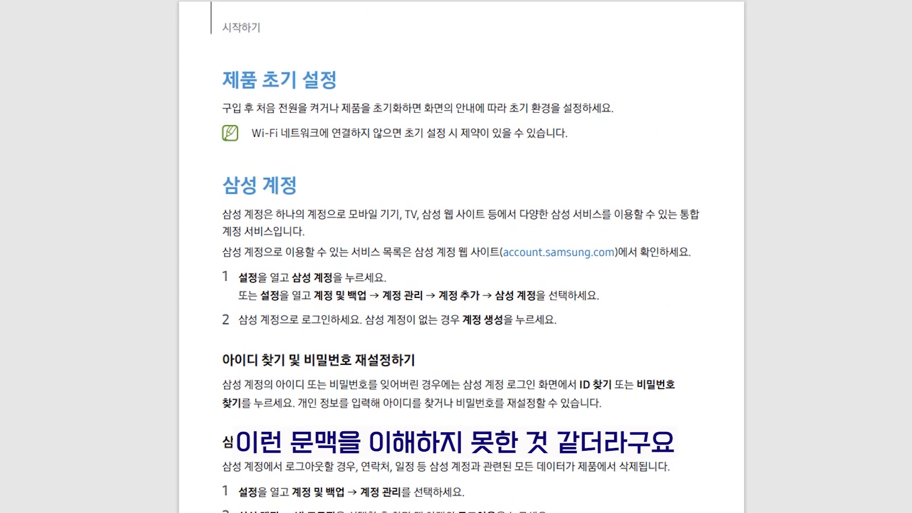
Find the manual's 이전 기기의 데이터 가져오기 section and ask the preview chat "이전 기기의 데이터를 가져오려면 어떻게 해야 해?"
scroll(910, 270, down, 15)
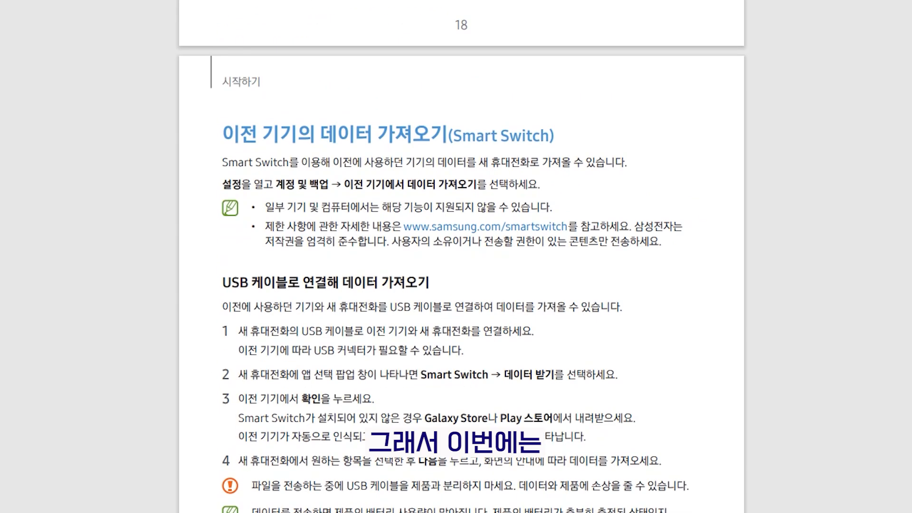
drag(223, 135, 431, 135)
drag(432, 136, 366, 135)
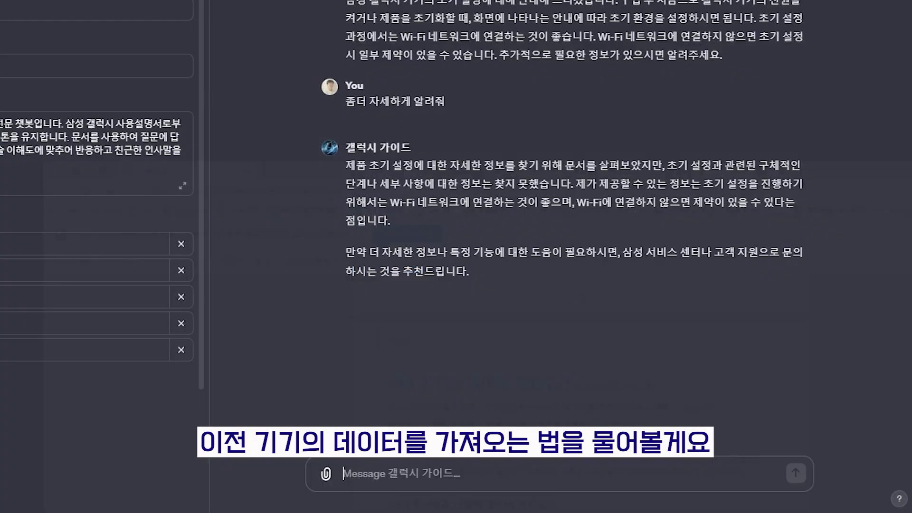
text(이전 기기의 데이터를 개)
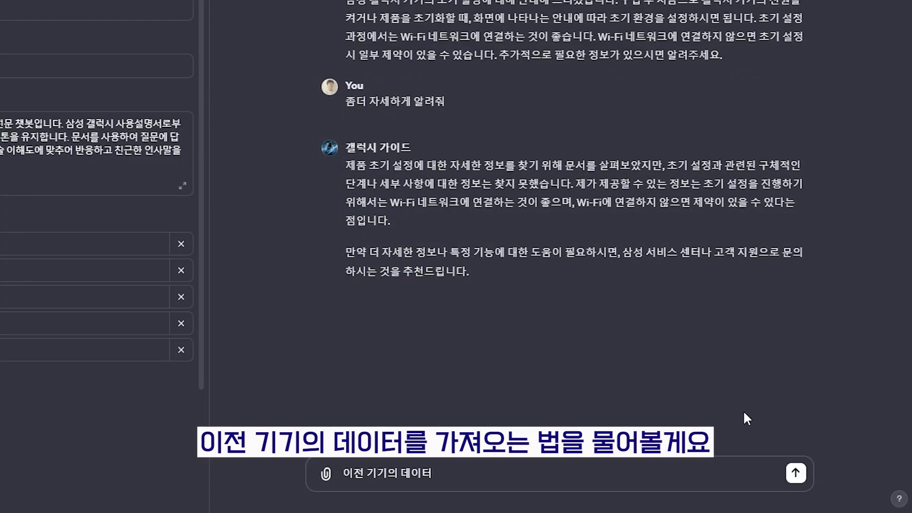
text(져오려면 어떻게 해야 해?)
key(Return)
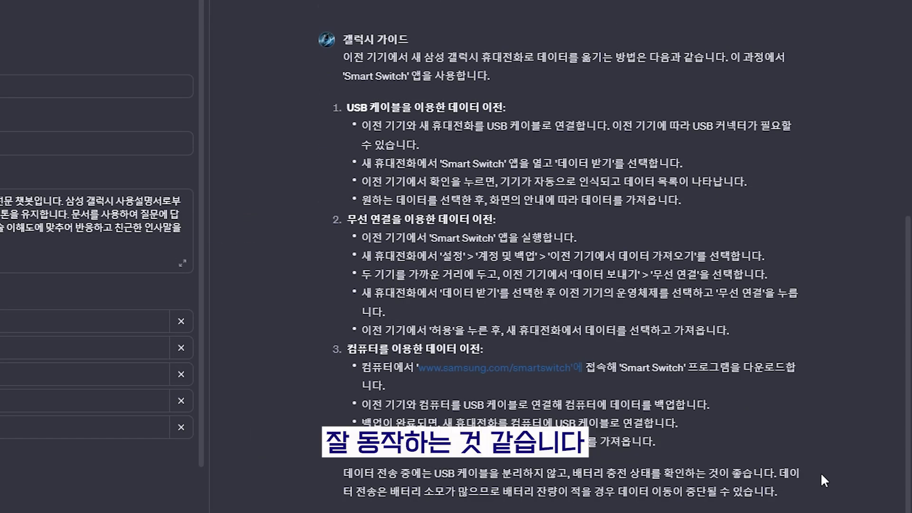
Test the water-resistance topic by sending "갤럭시 제품이 방수가 될까?" in the preview chat
text(갤럭시 제품이 방수가 ㄷ)
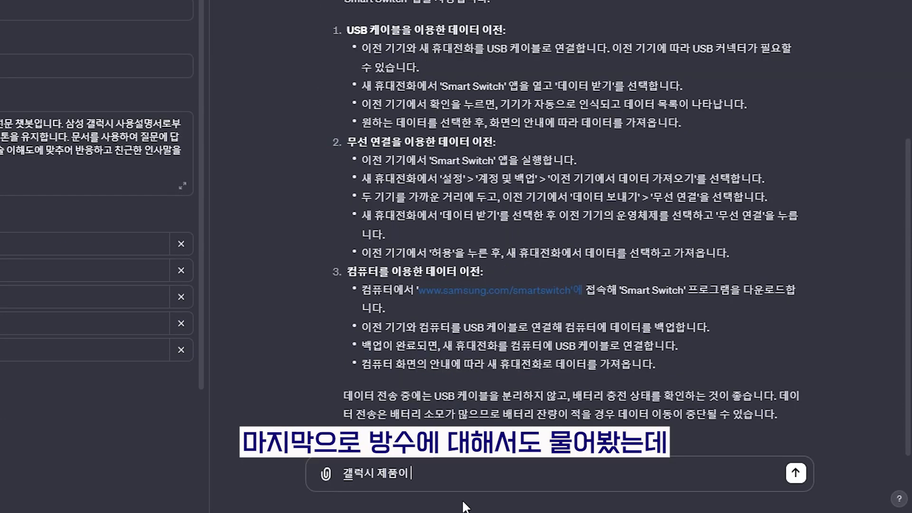
text(될까?)
key(Return)
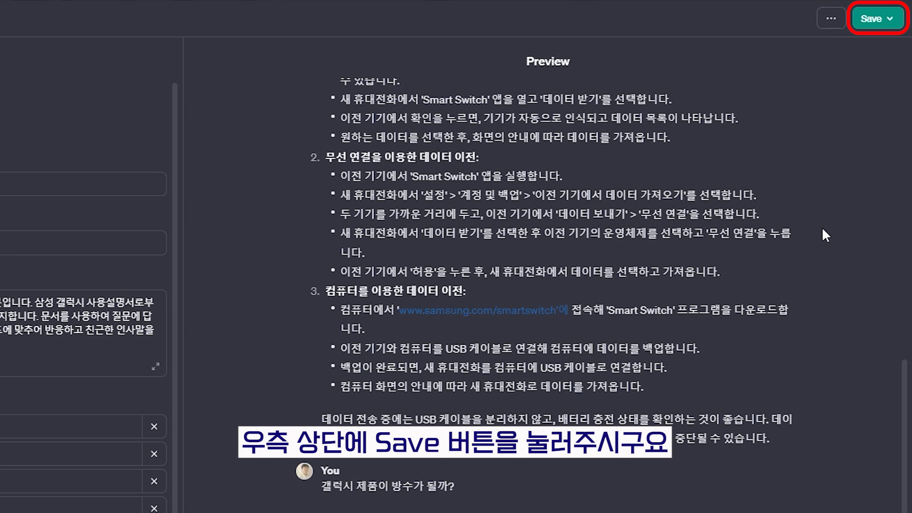
Save and publish 갤럭시 가이드 with access set to Only people with a link
click(877, 20)
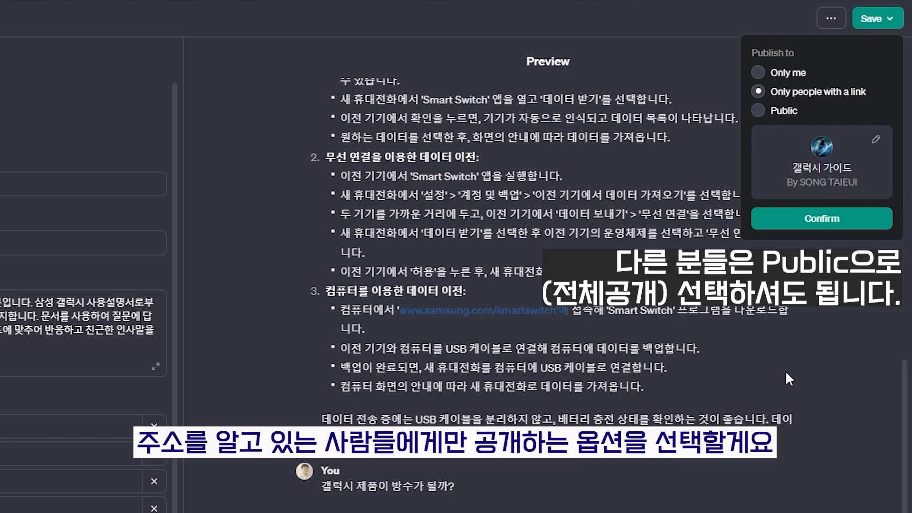
click(837, 226)
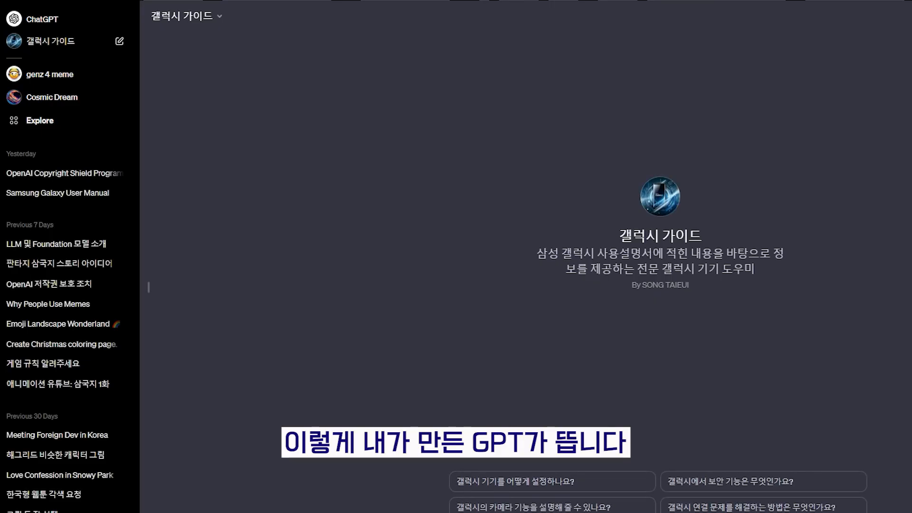
View the published GPT's options and try its conversation starter "갤럭시의 카메라 기능을 설명해 줄 수 있나요?"
click(194, 24)
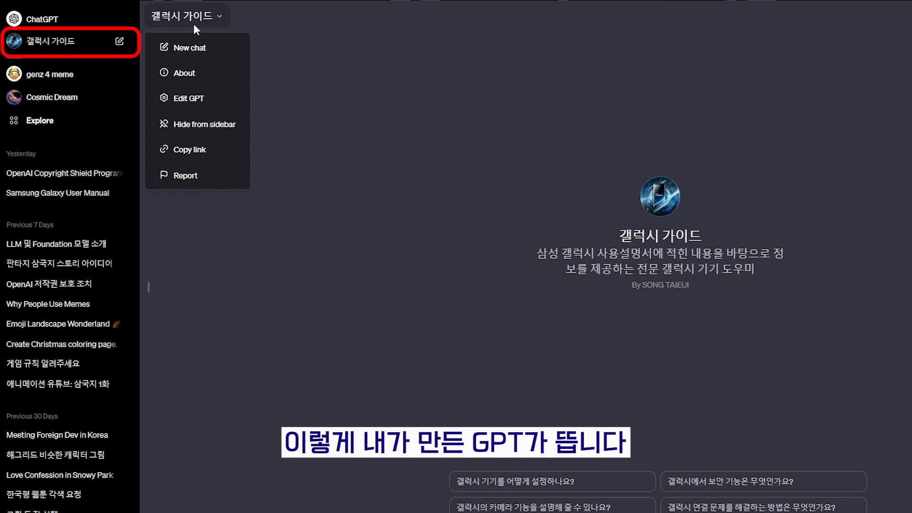
click(636, 507)
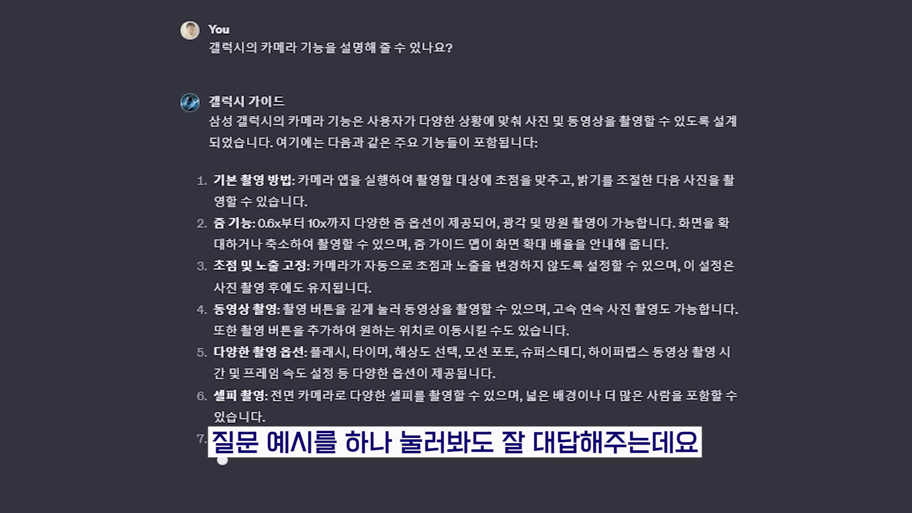